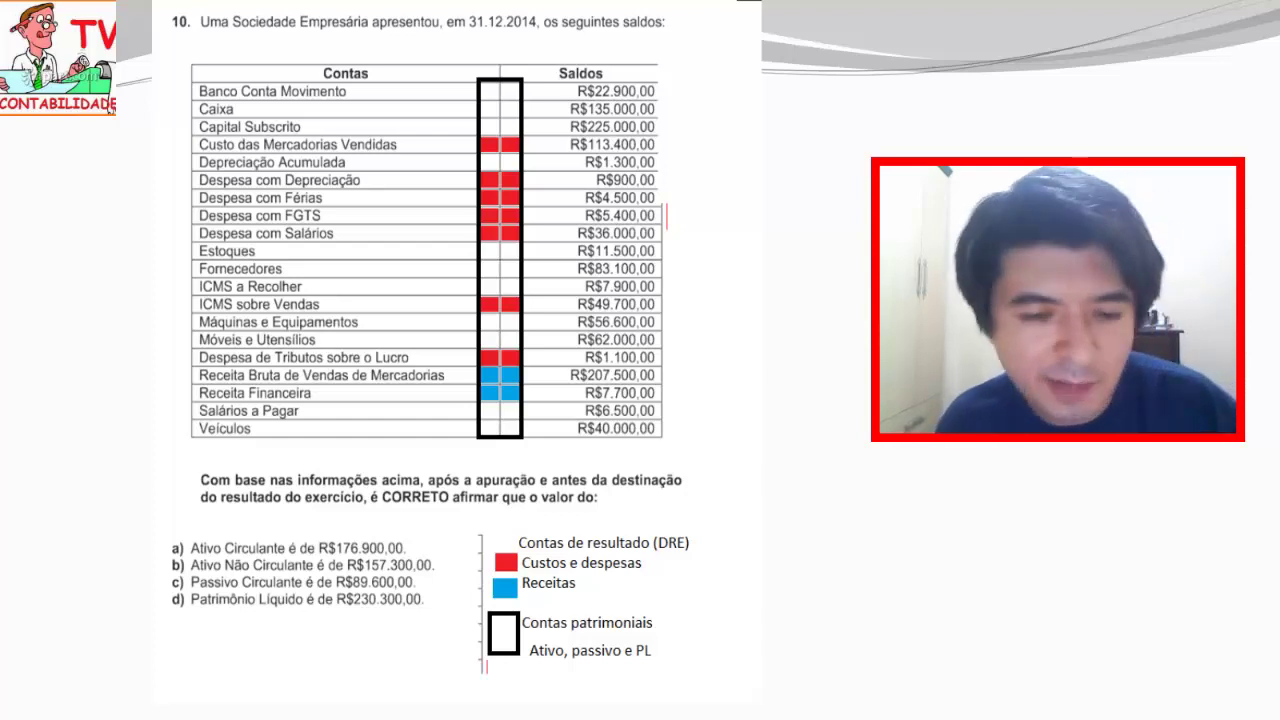
# Step: Leave the slide show view and switch to the Pasta2 workbook in Excel
pyautogui.press('super')
pyautogui.press('Escape')
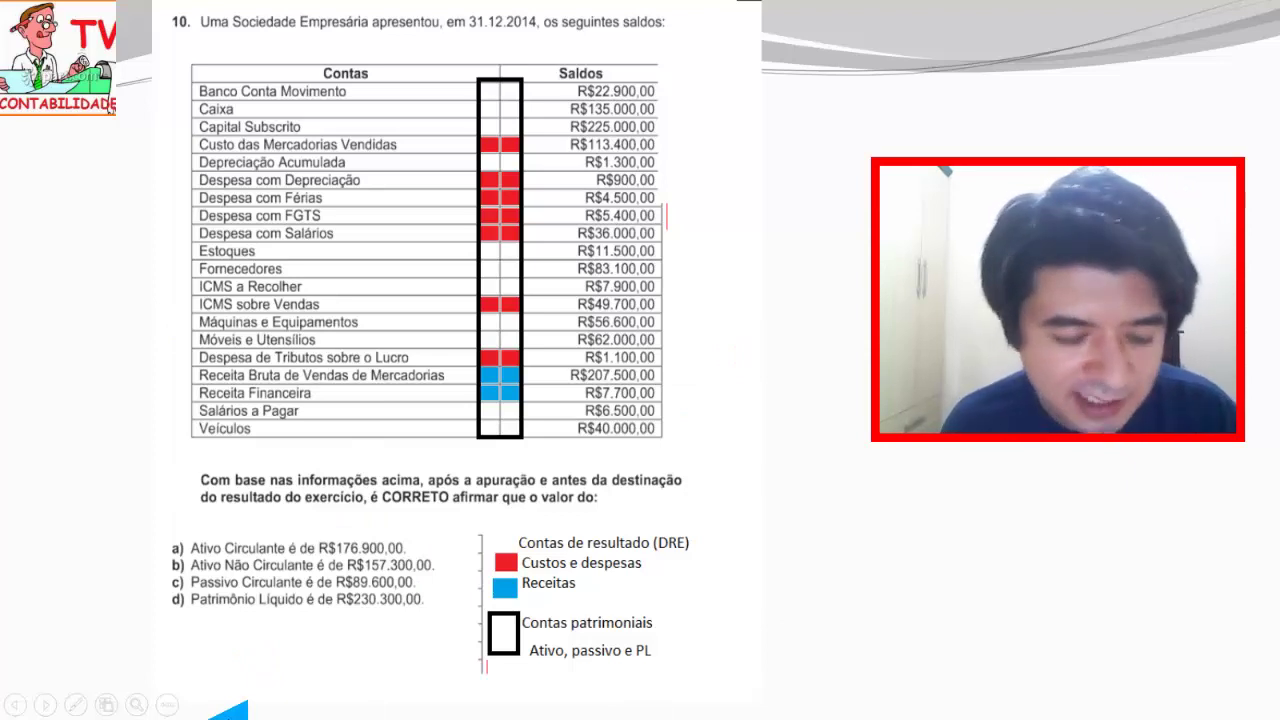
pyautogui.press('super')
pyautogui.click(460, 704)
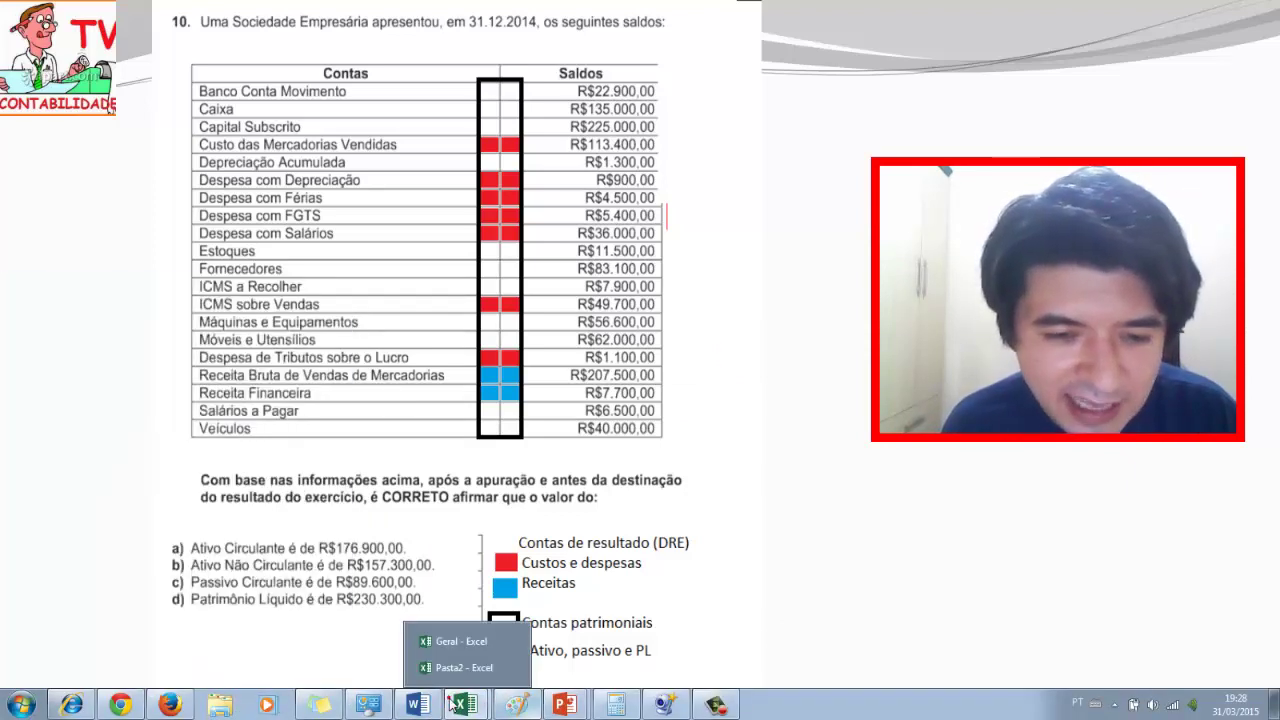
pyautogui.click(463, 667)
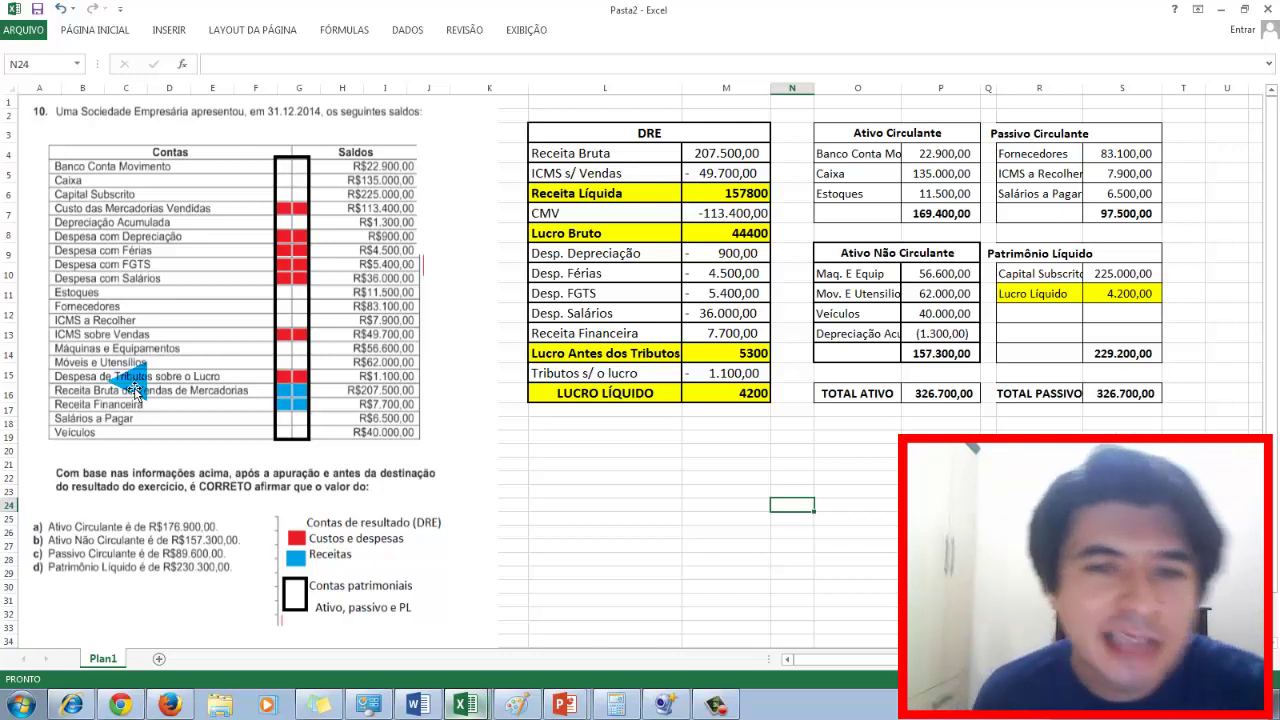
# Step: Examine the DRE entries from Receita Bruta to CMV and the formulas behind Receita Líquida and Lucro Bruto
pyautogui.click(572, 153)
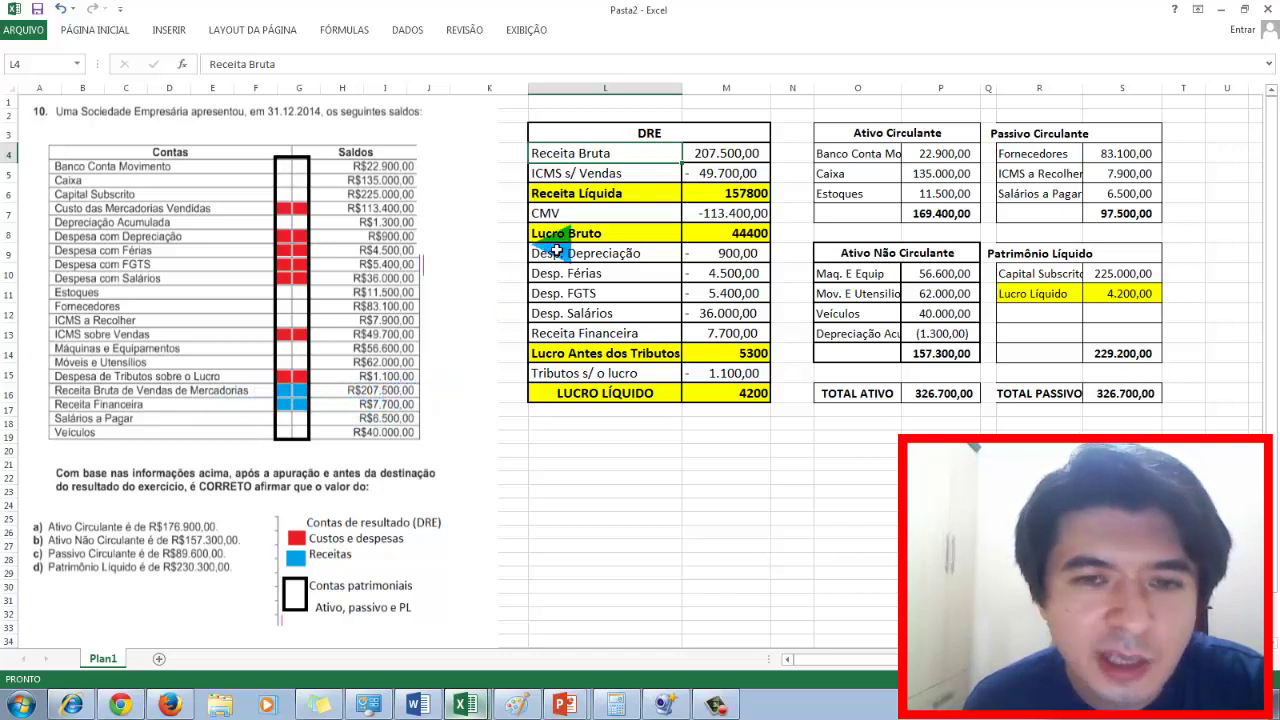
pyautogui.click(706, 156)
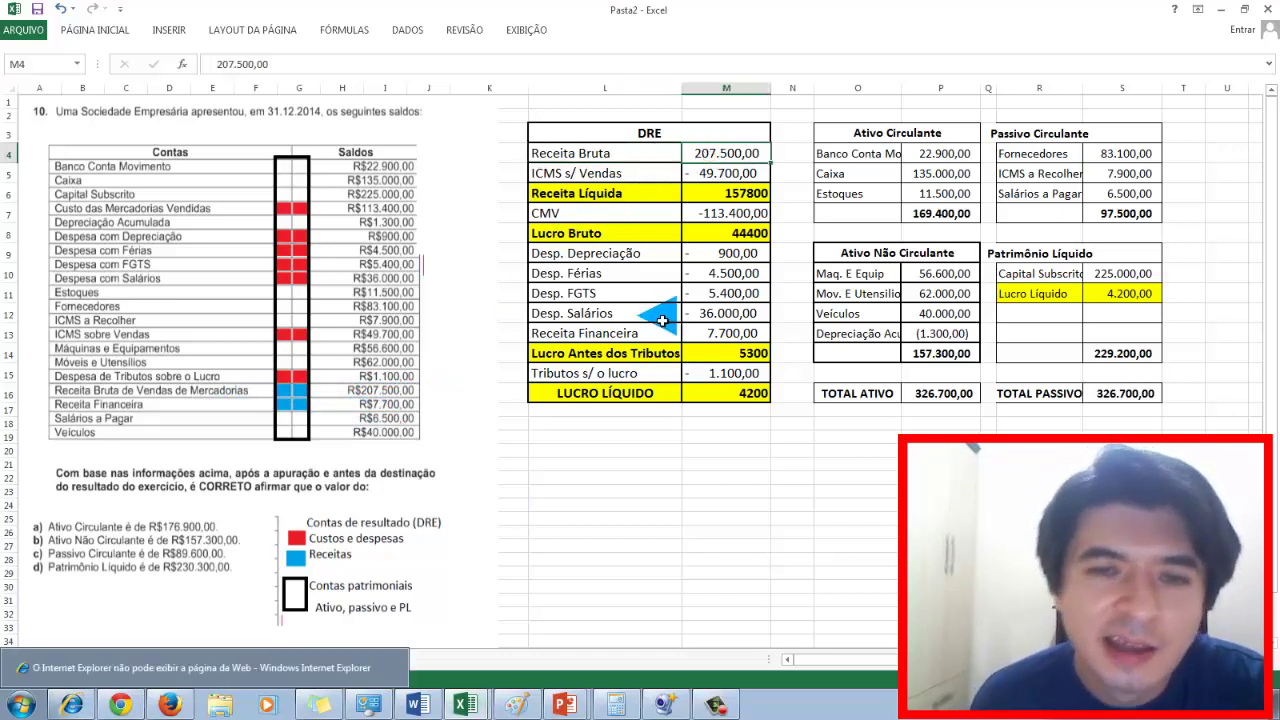
pyautogui.click(735, 173)
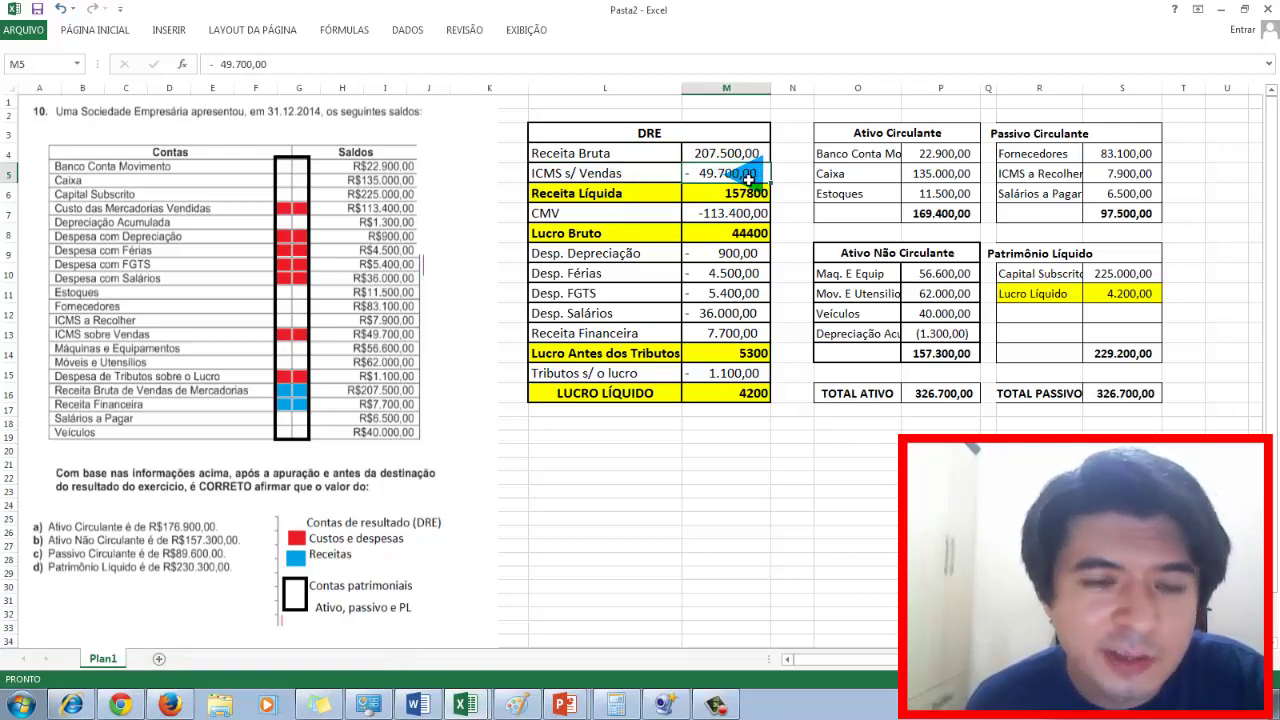
pyautogui.doubleClick(753, 195)
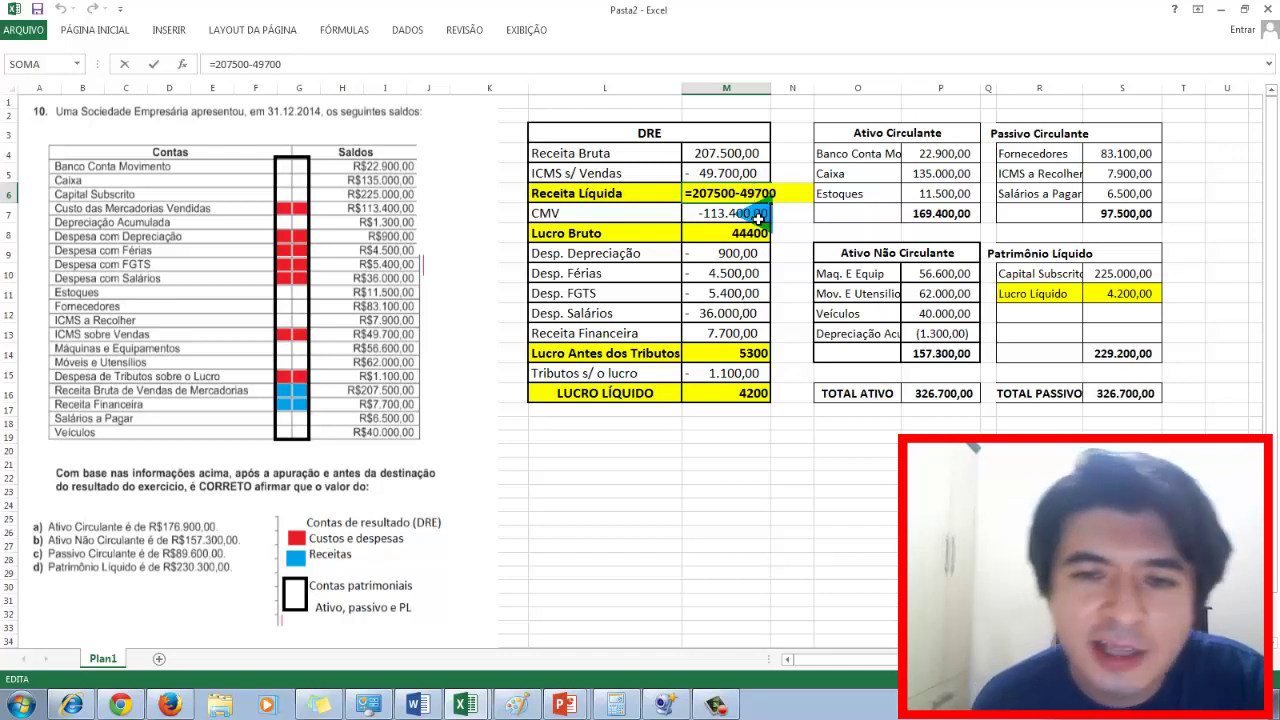
pyautogui.press('Return')
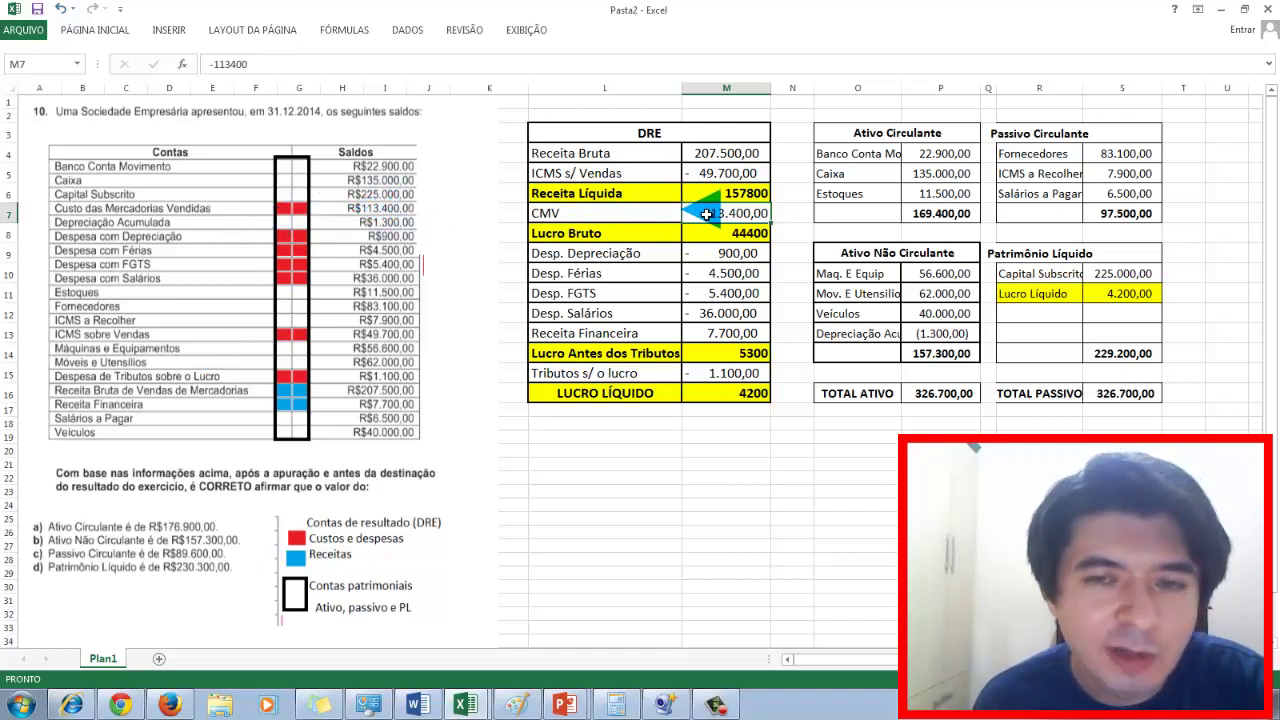
pyautogui.doubleClick(740, 213)
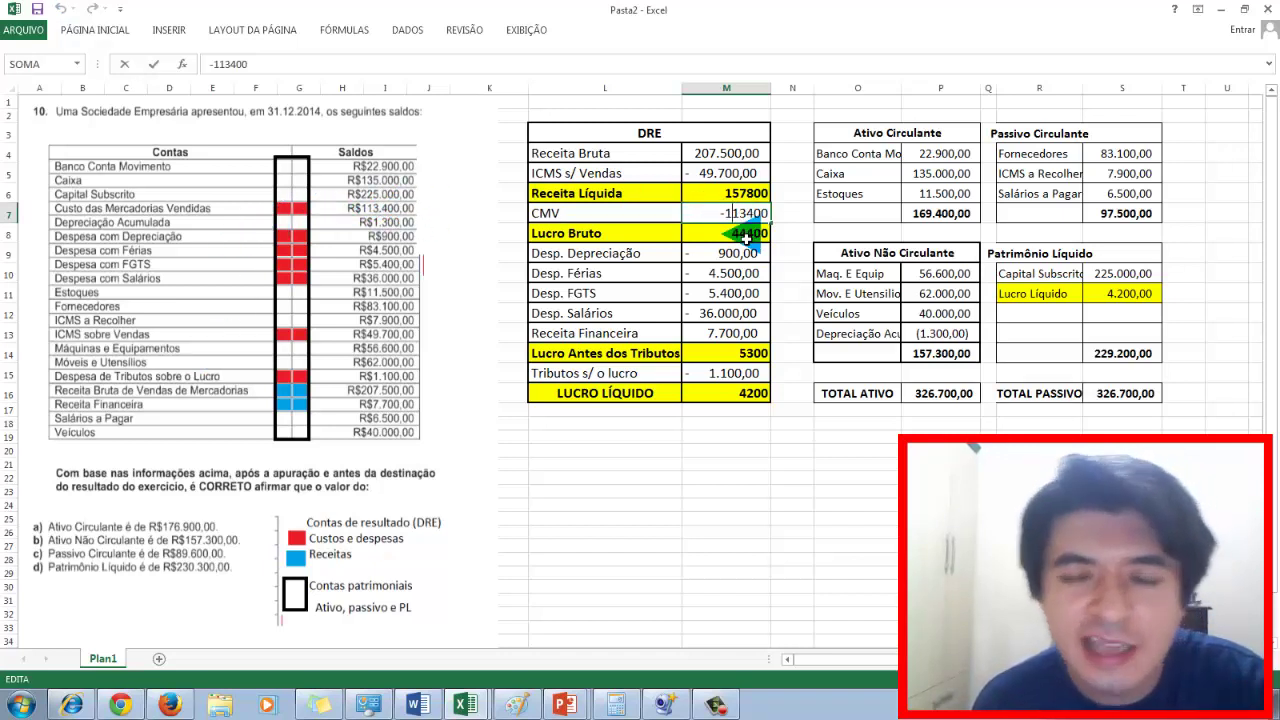
pyautogui.click(746, 238)
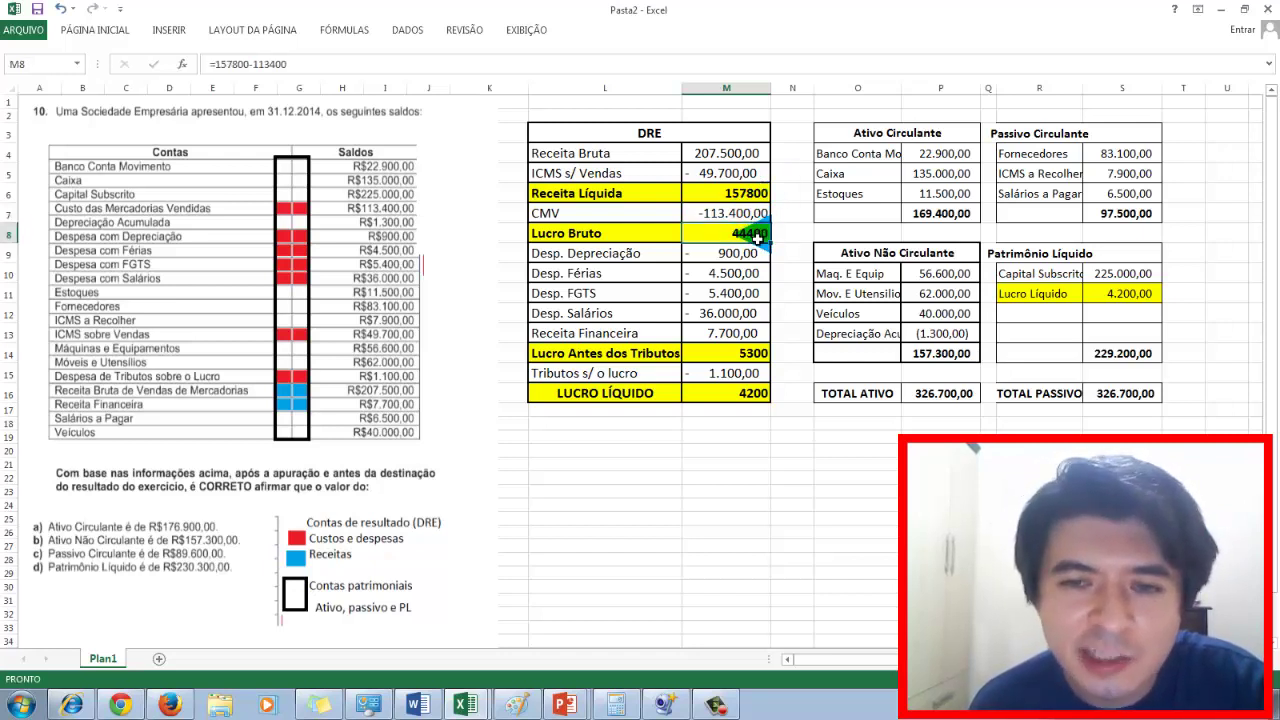
pyautogui.doubleClick(757, 238)
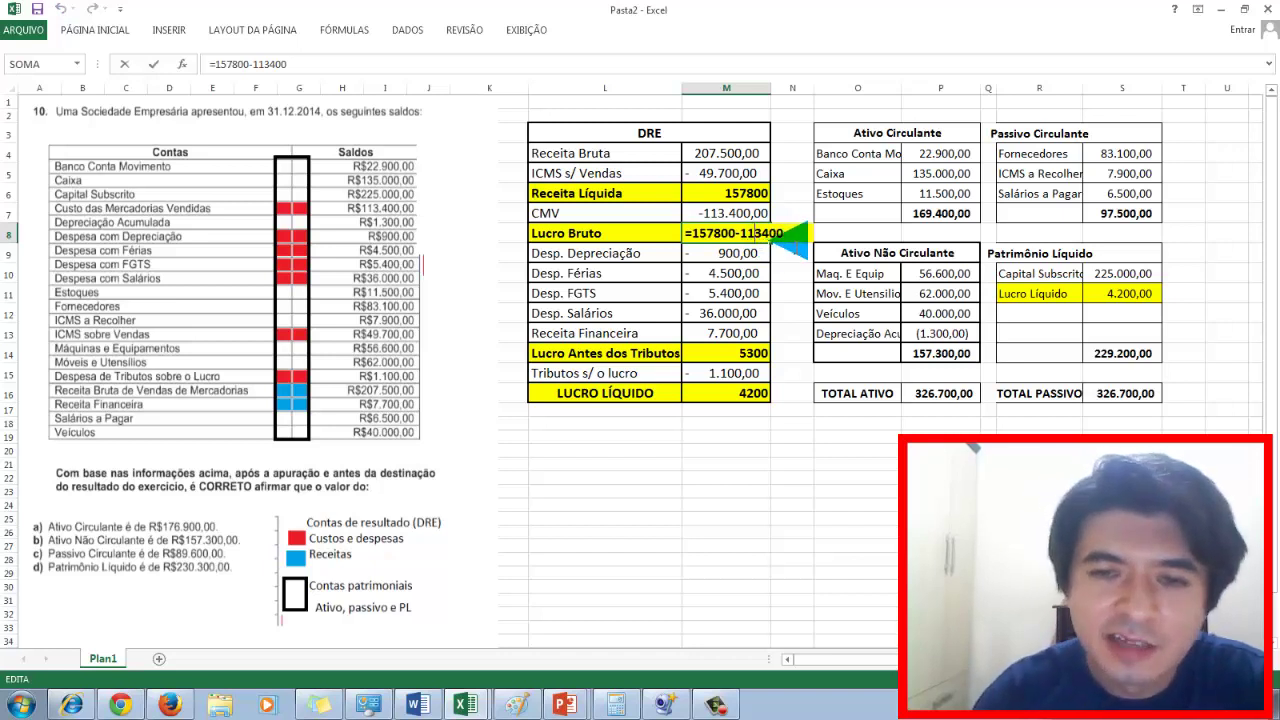
pyautogui.press('Return')
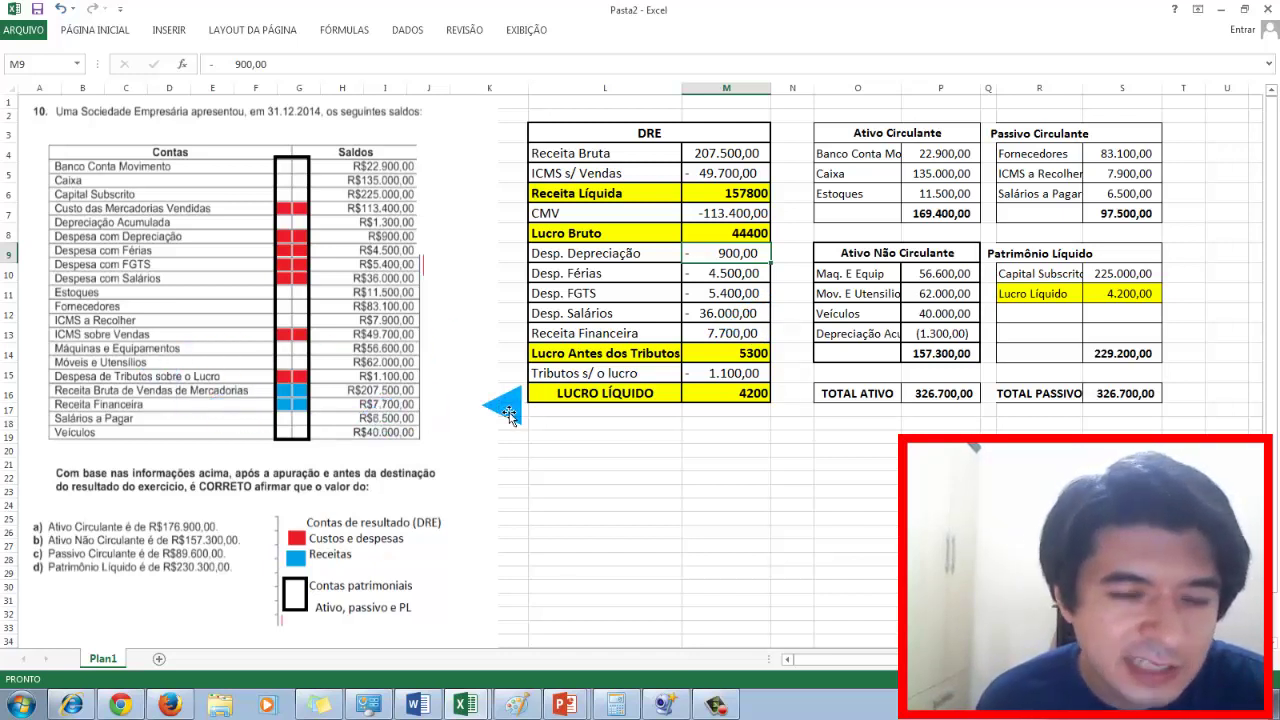
# Step: Examine the Receita Financeira entry and the formulas behind Lucro Antes dos Tributos and Lucro Líquido in the DRE
pyautogui.click(712, 334)
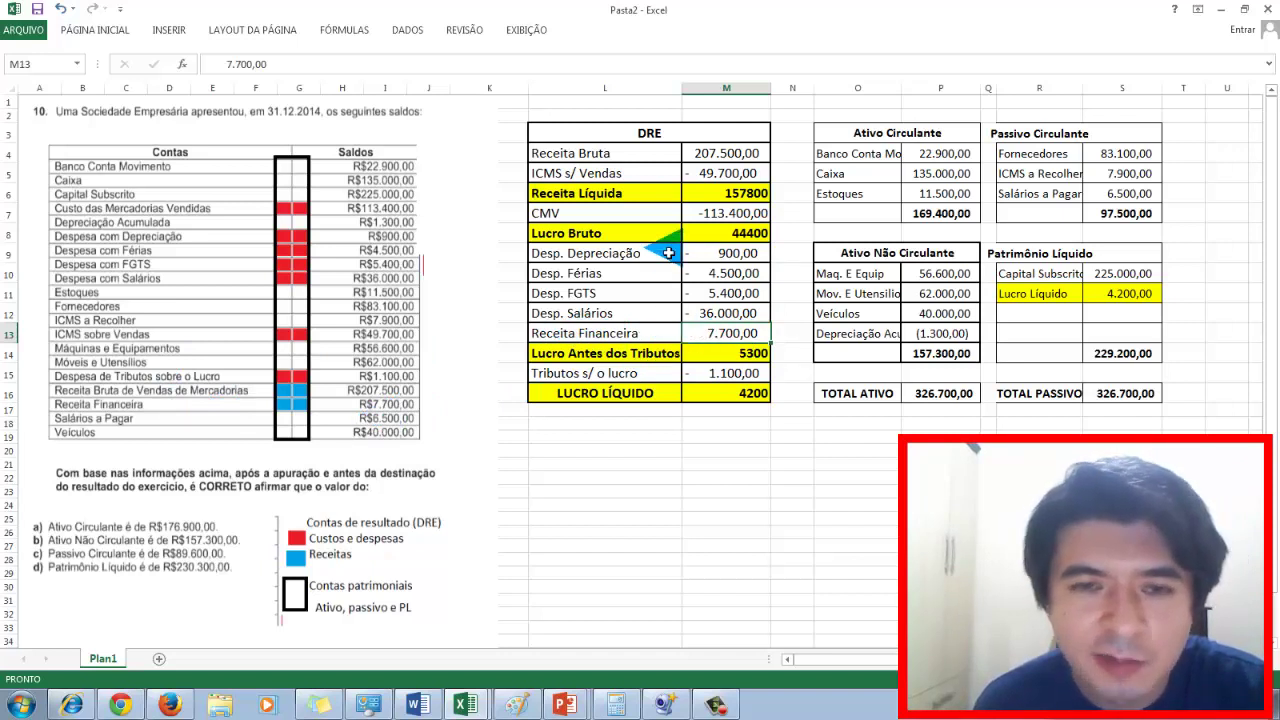
pyautogui.doubleClick(748, 354)
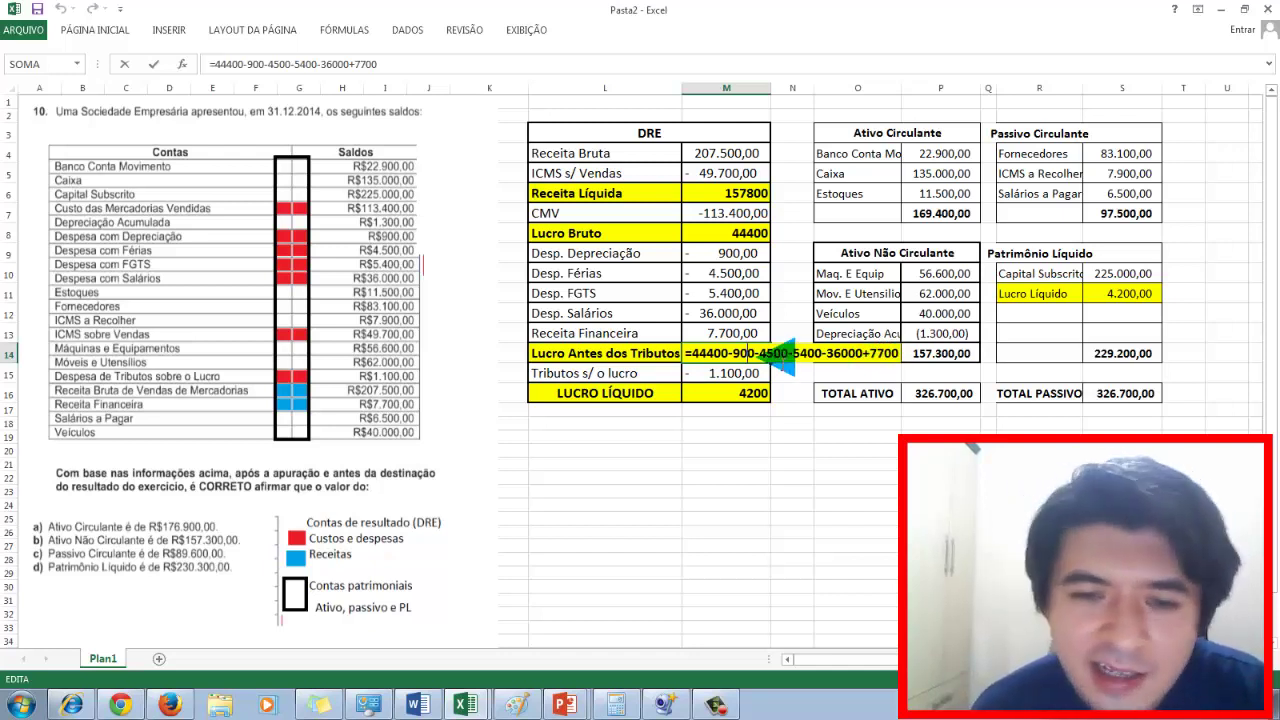
pyautogui.press('Return')
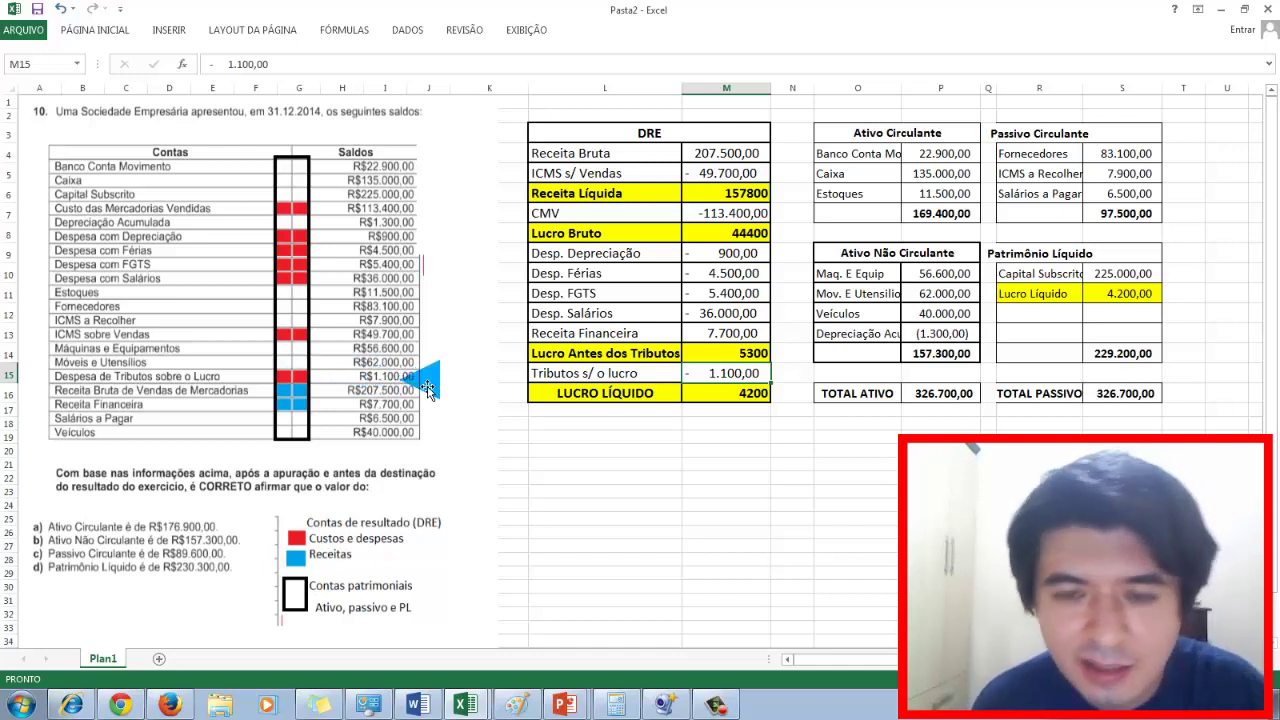
pyautogui.doubleClick(735, 394)
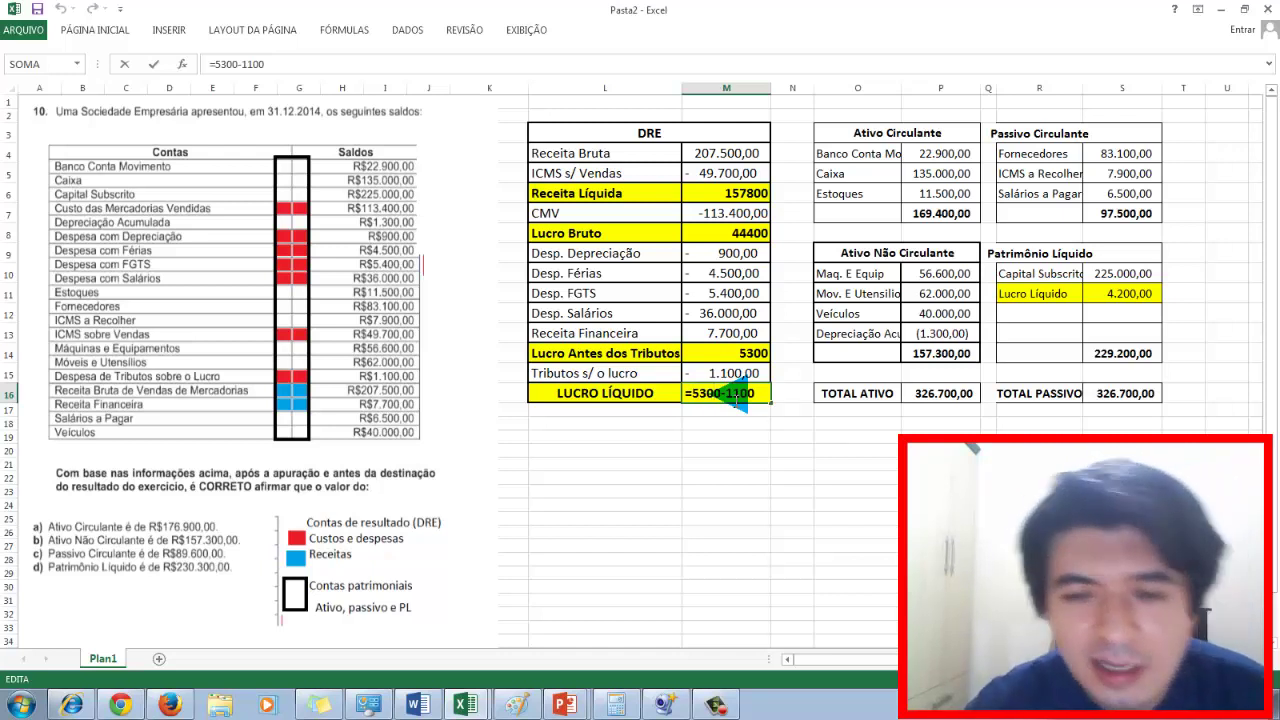
pyautogui.press('Return')
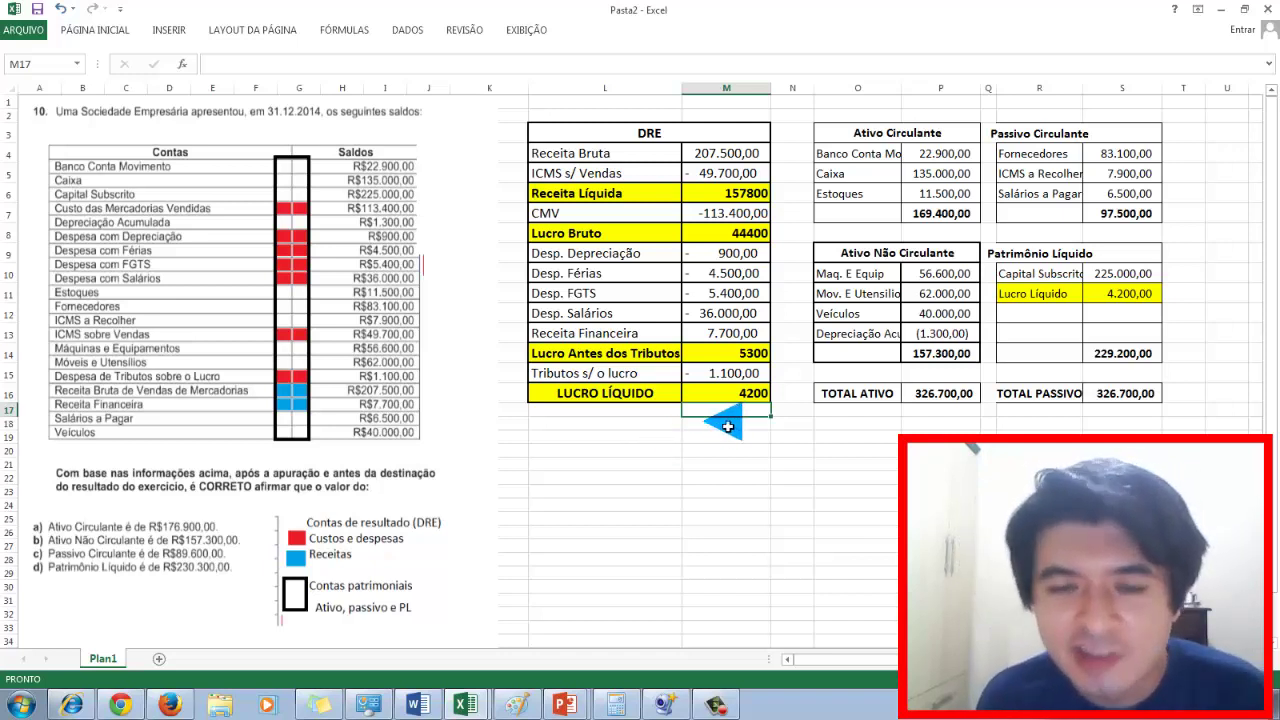
# Step: Compare the Lucro Líquido result in the DRE with the Lucro Líquido entry under Patrimônio Líquido
pyautogui.click(751, 393)
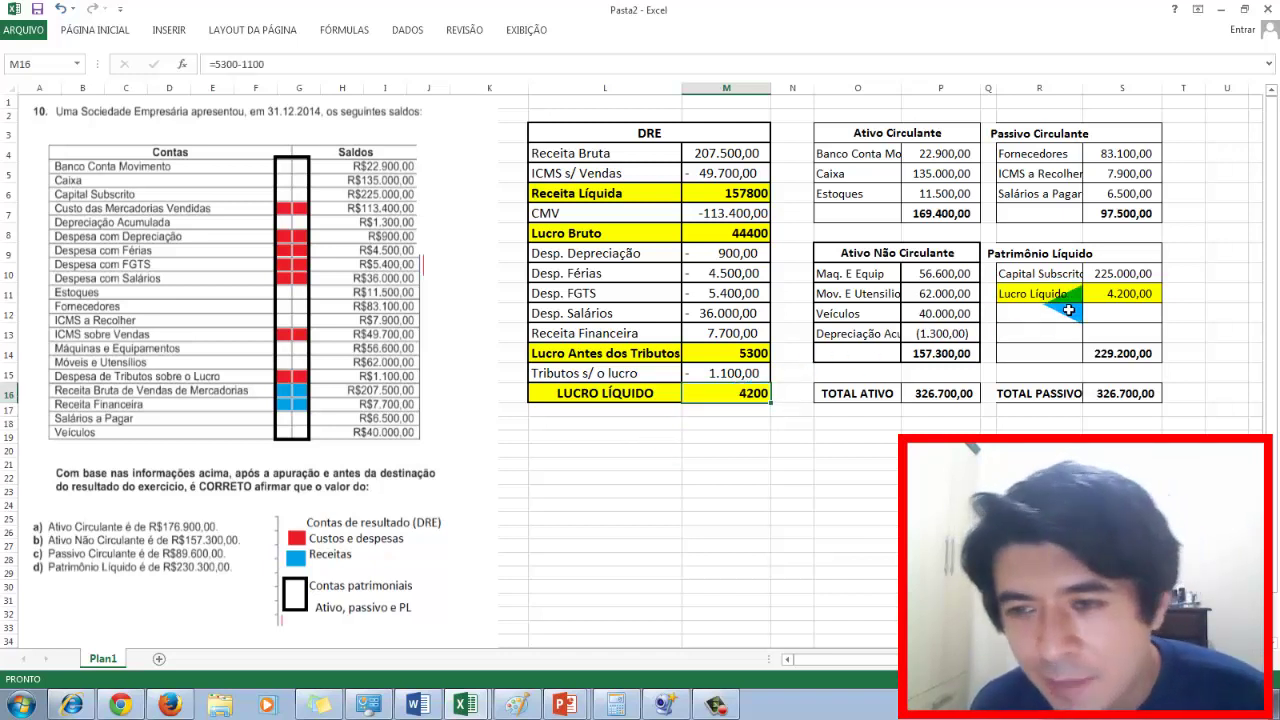
pyautogui.click(1105, 294)
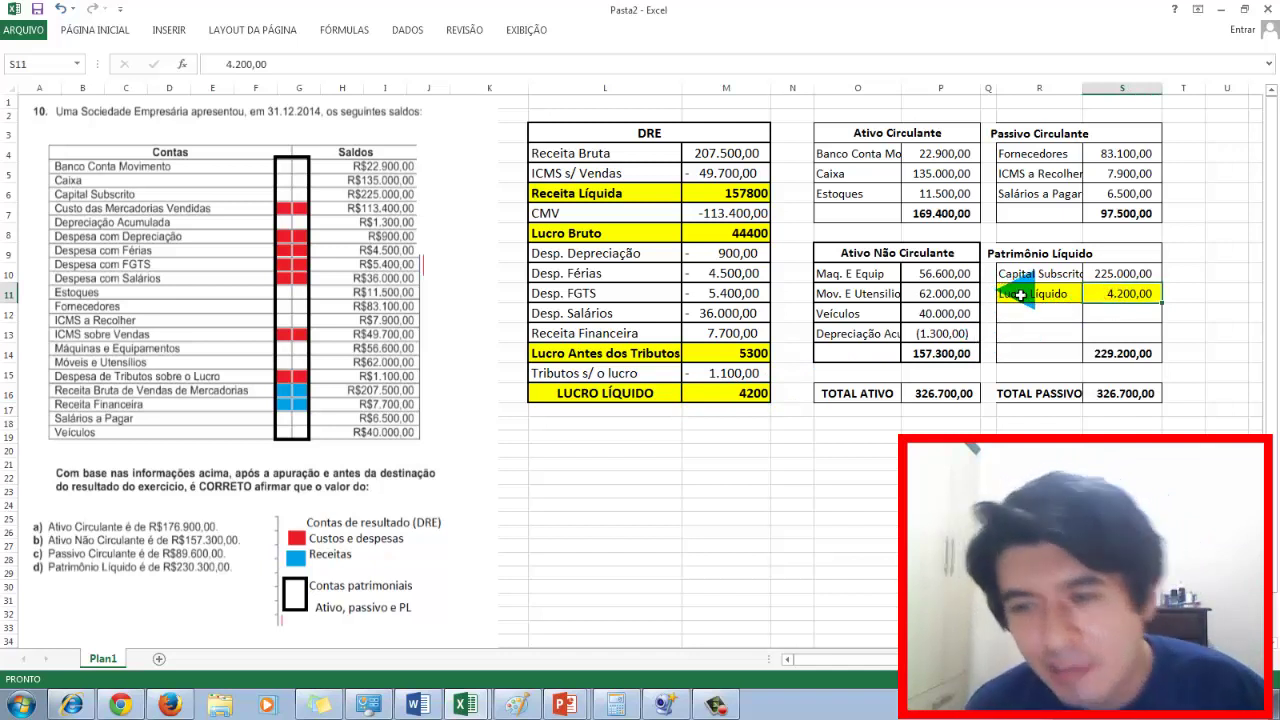
pyautogui.moveTo(1015, 293); pyautogui.dragTo(1110, 293)
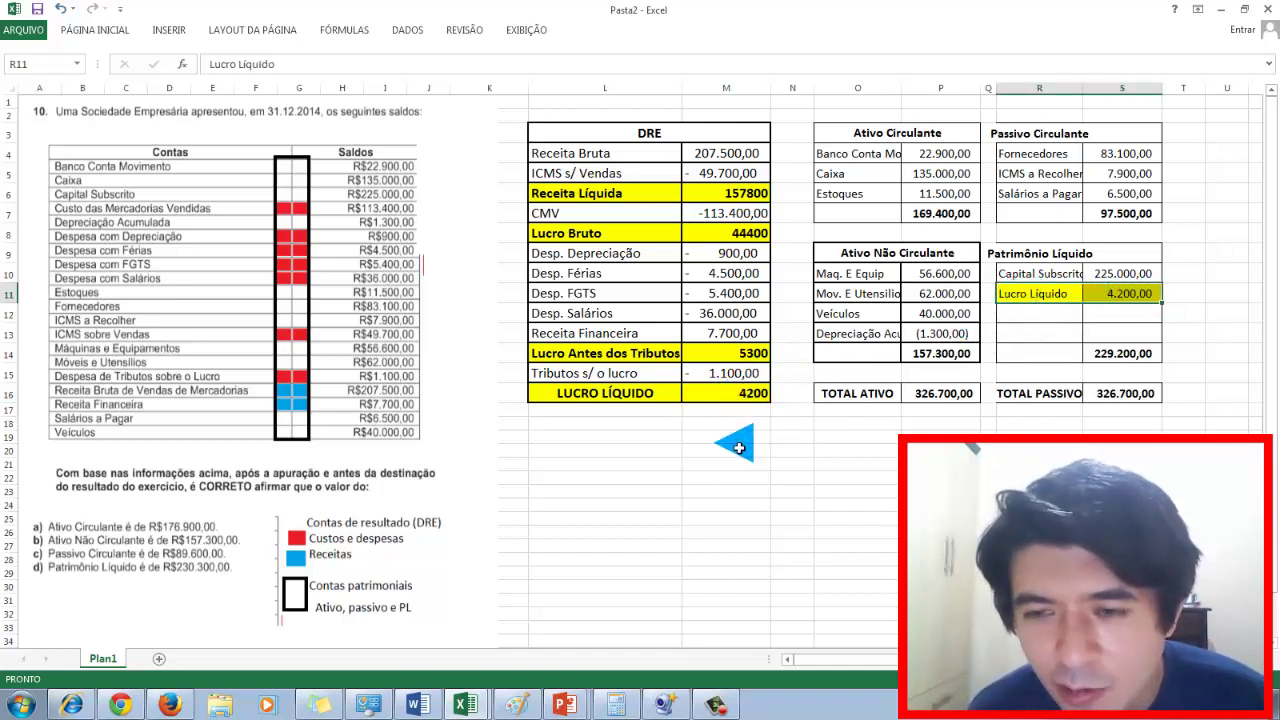
pyautogui.click(1120, 293)
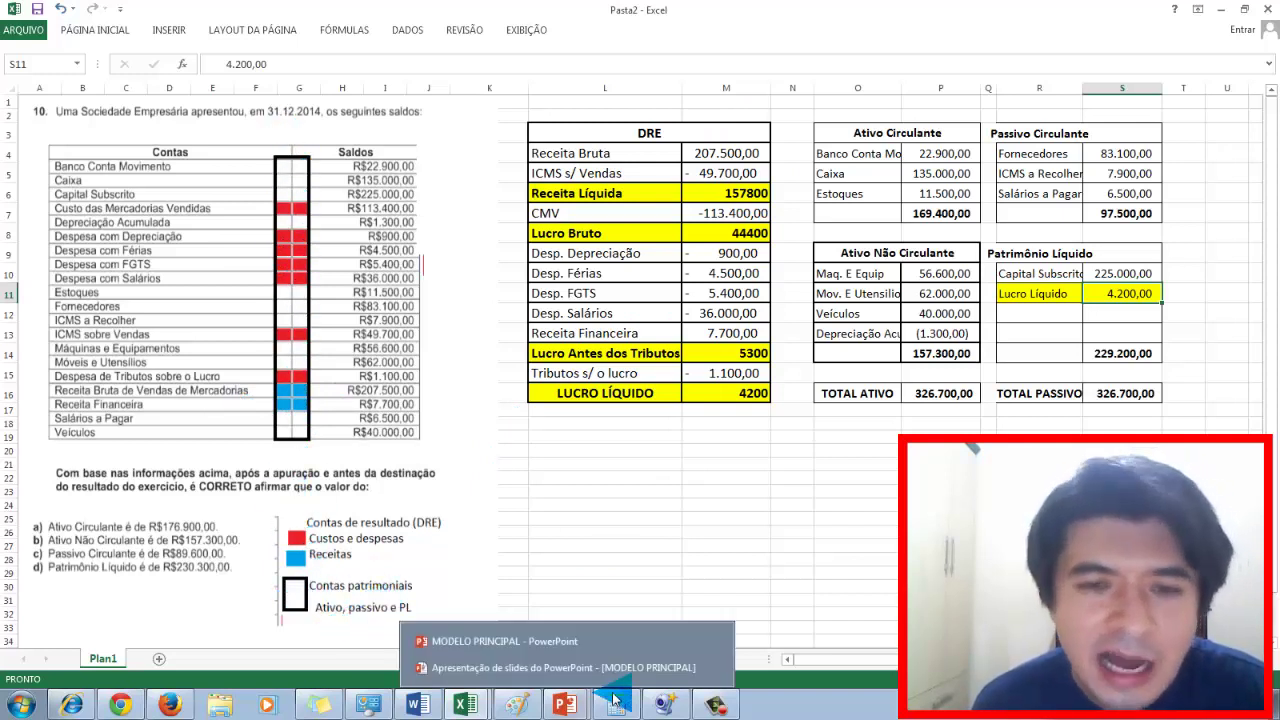
pyautogui.click(731, 399)
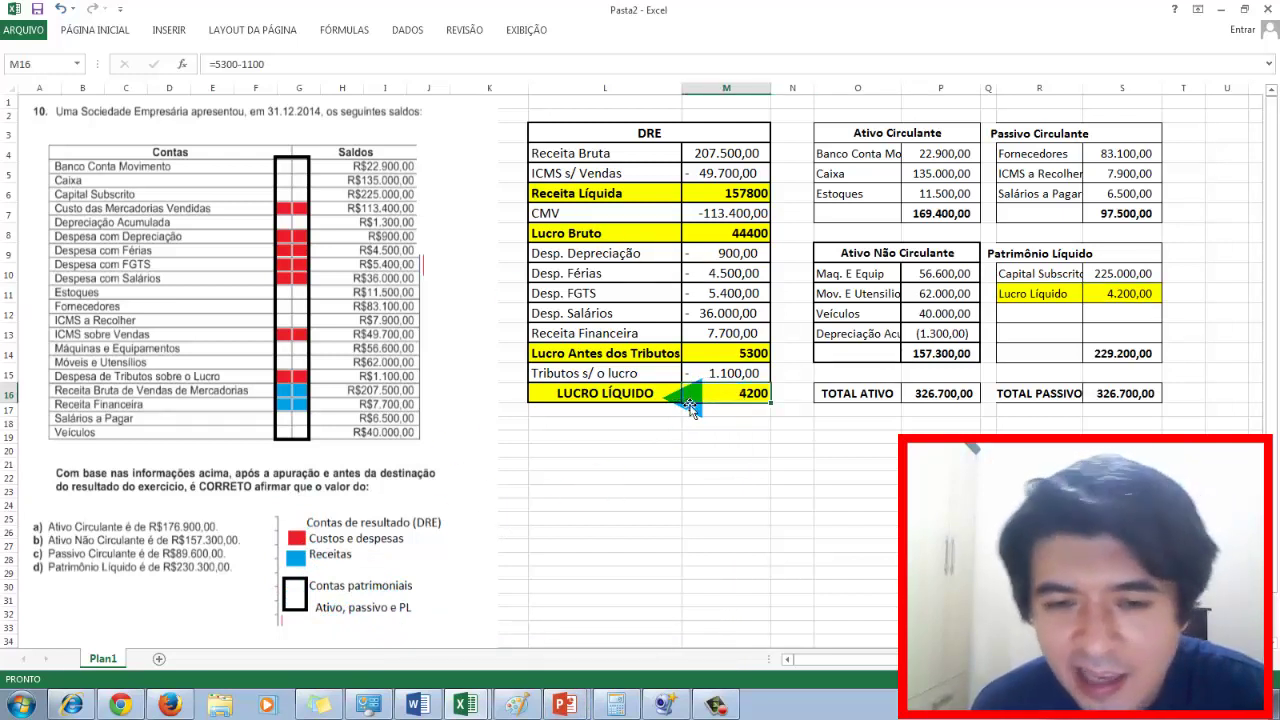
pyautogui.click(1120, 293)
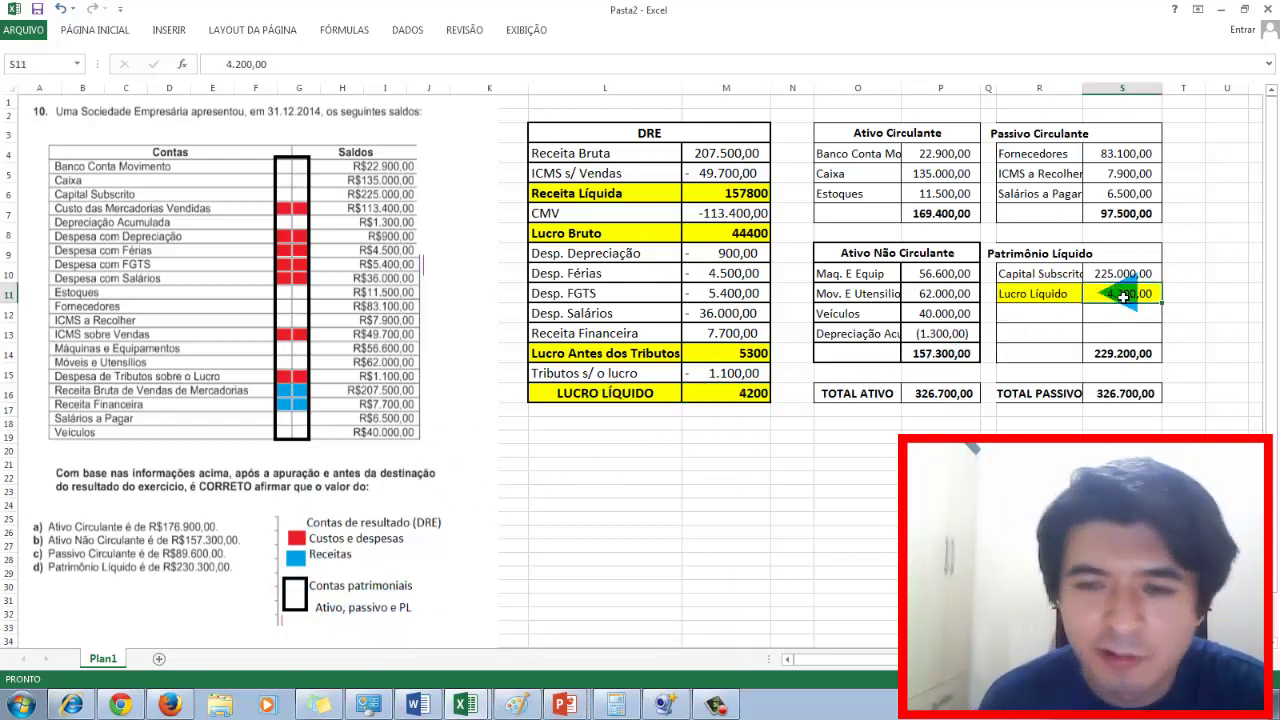
# Step: Review the Ativo Circulante and Ativo Não Circulante entries and subtotals, and compare Total Ativo with Total Passivo
pyautogui.click(940, 155)
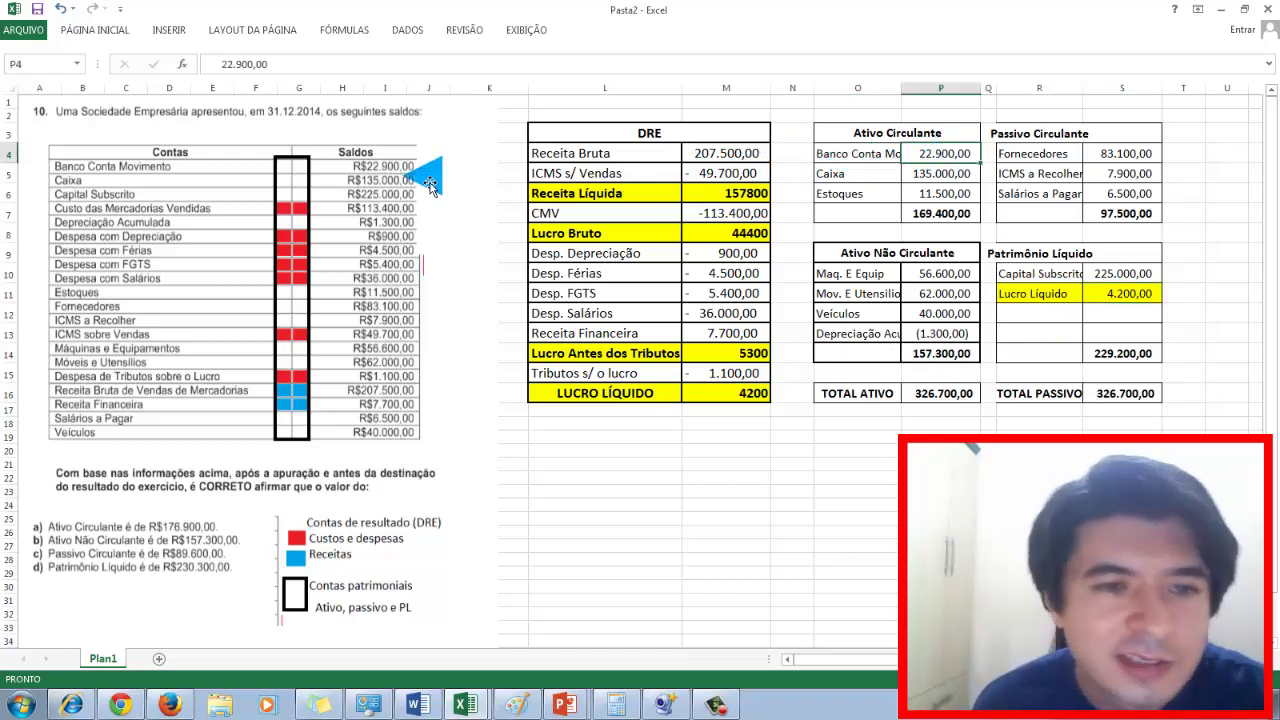
pyautogui.click(956, 175)
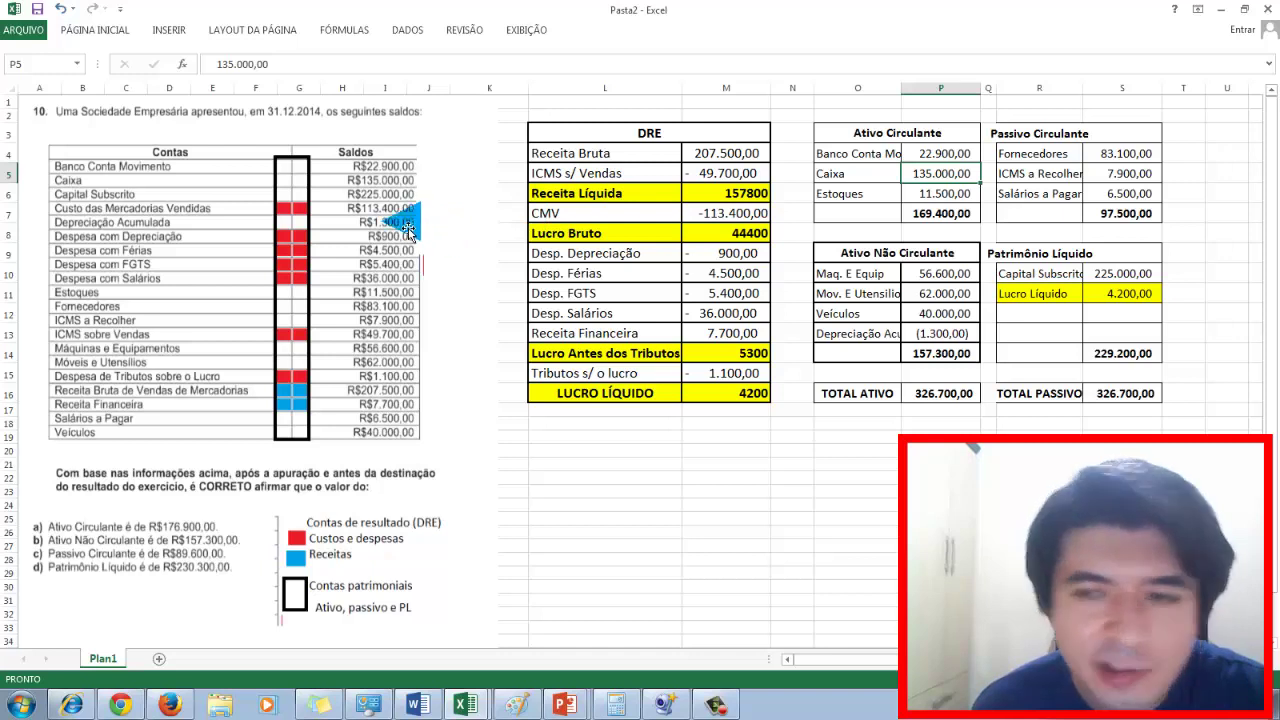
pyautogui.click(922, 349)
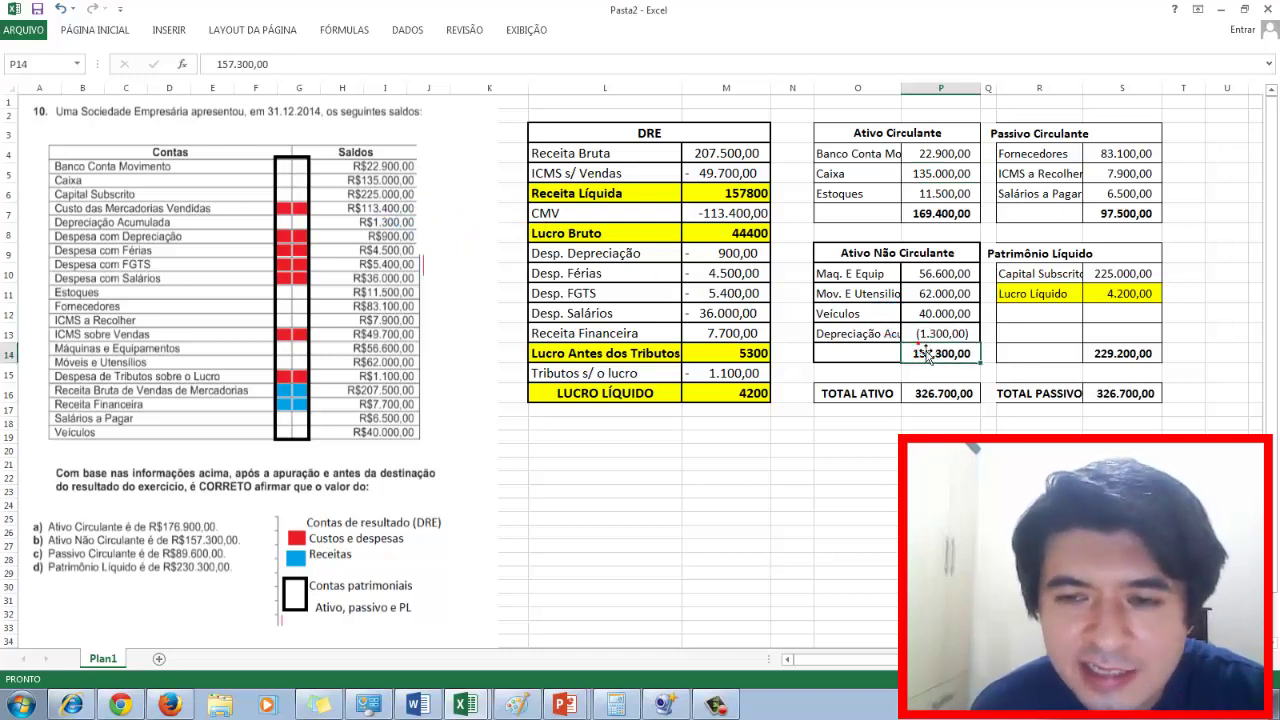
pyautogui.click(927, 338)
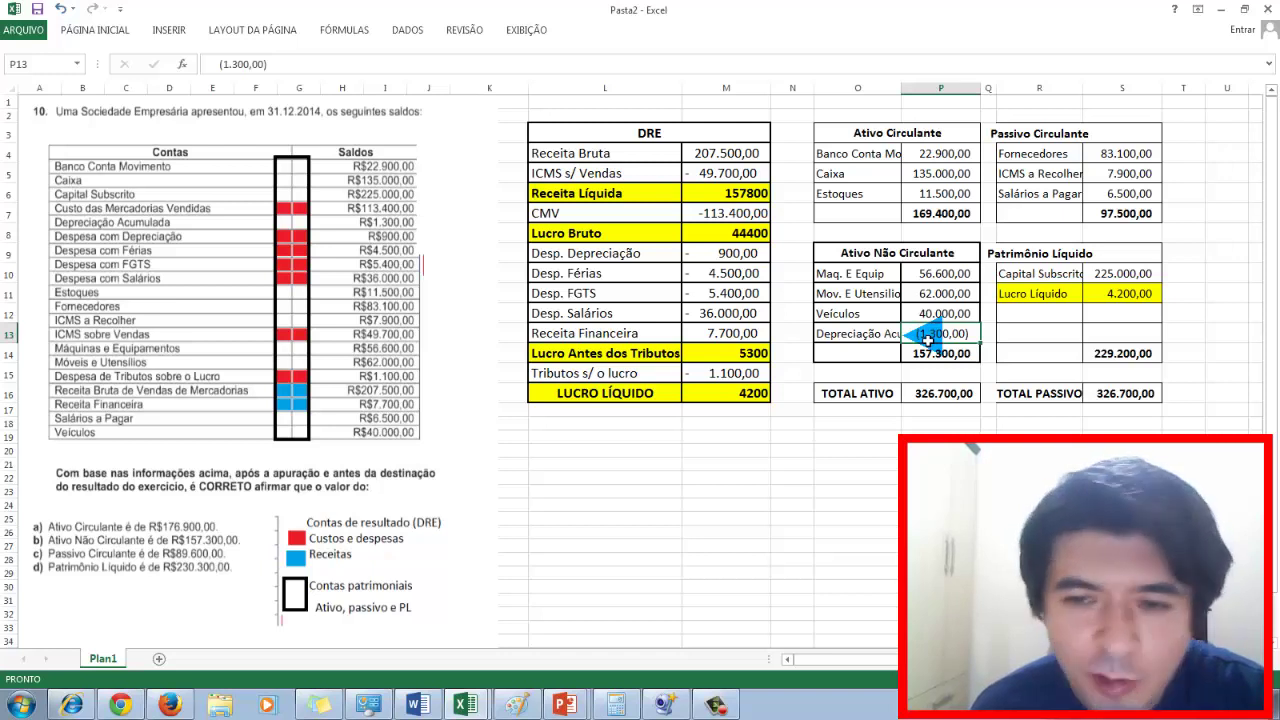
pyautogui.click(942, 200)
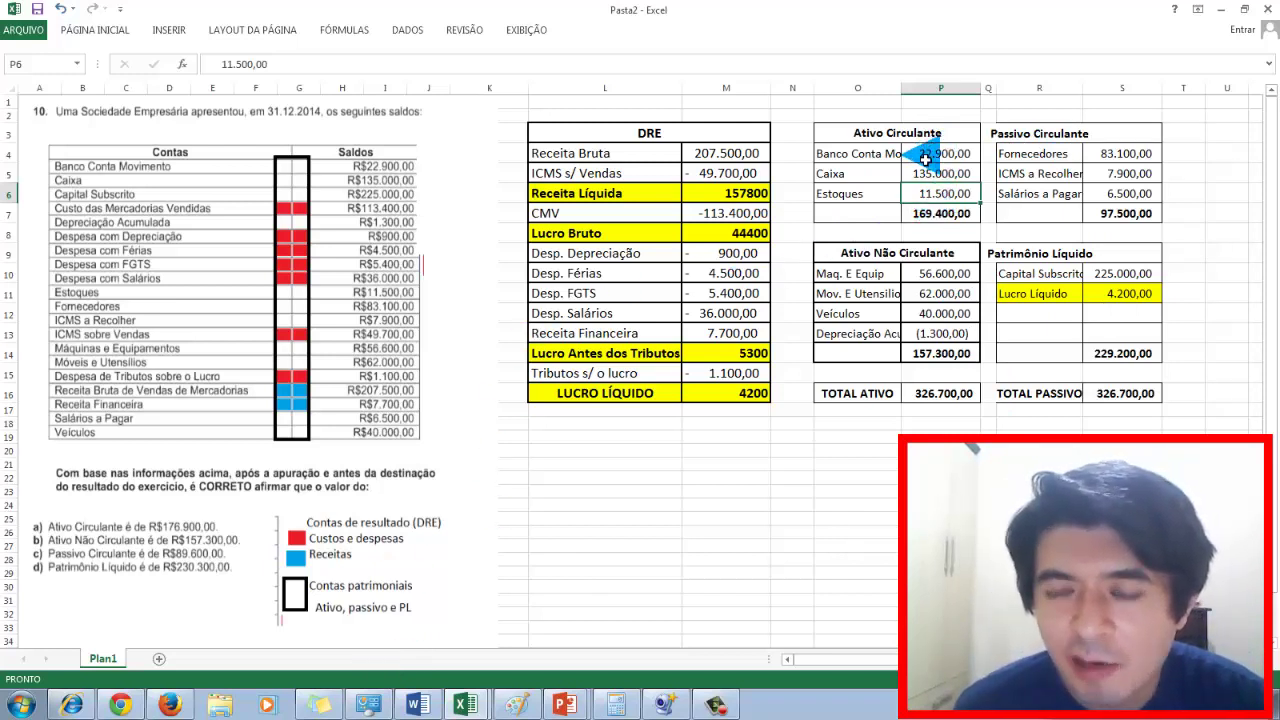
pyautogui.click(936, 212)
pyautogui.doubleClick(938, 214)
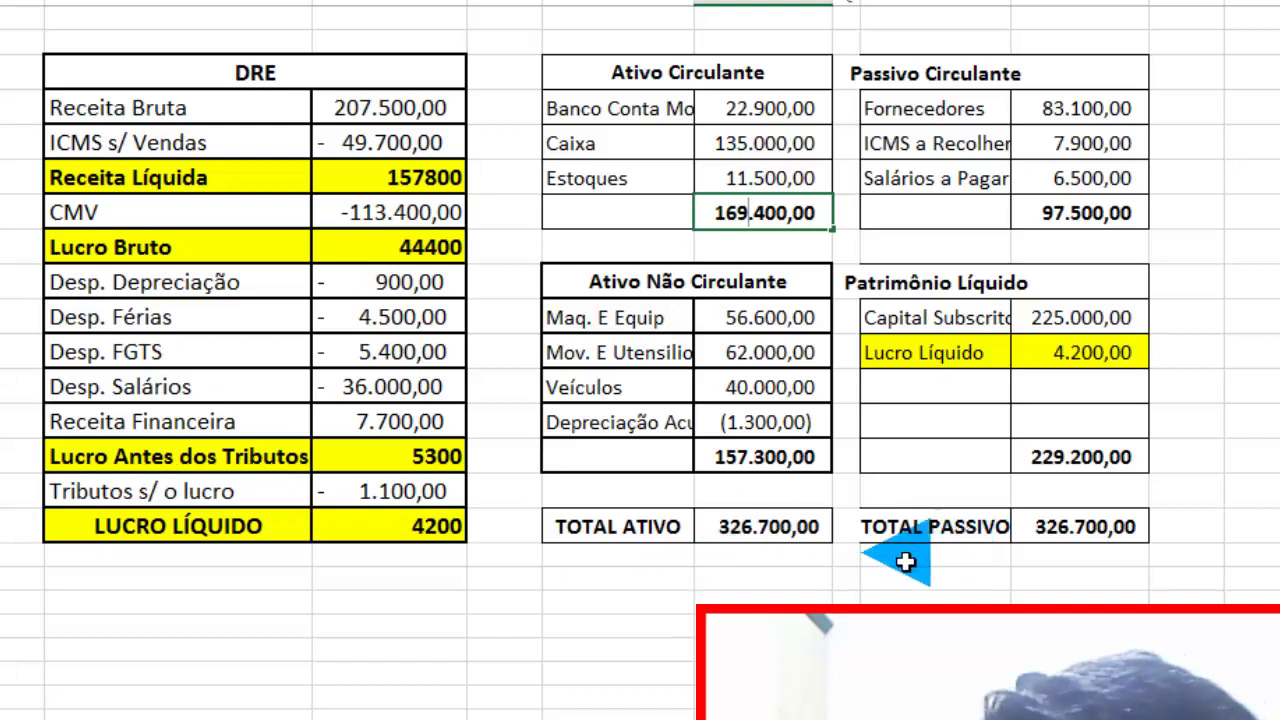
pyautogui.click(617, 578)
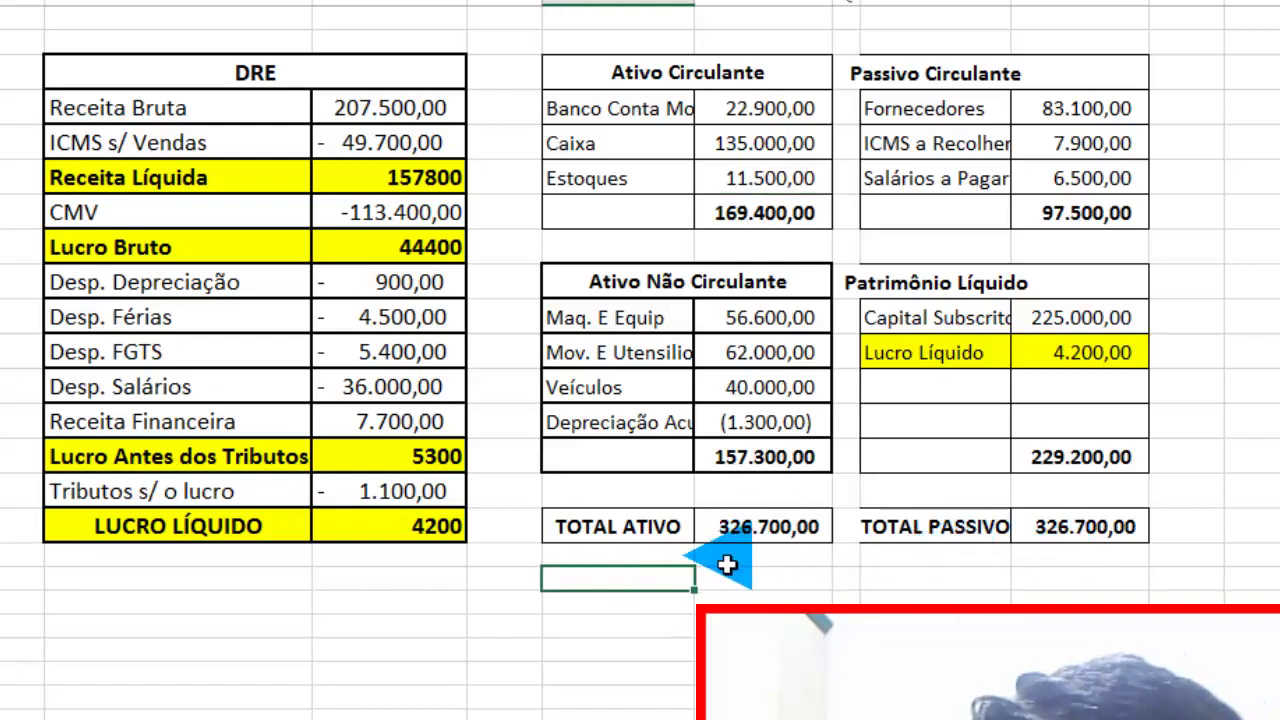
pyautogui.click(1078, 565)
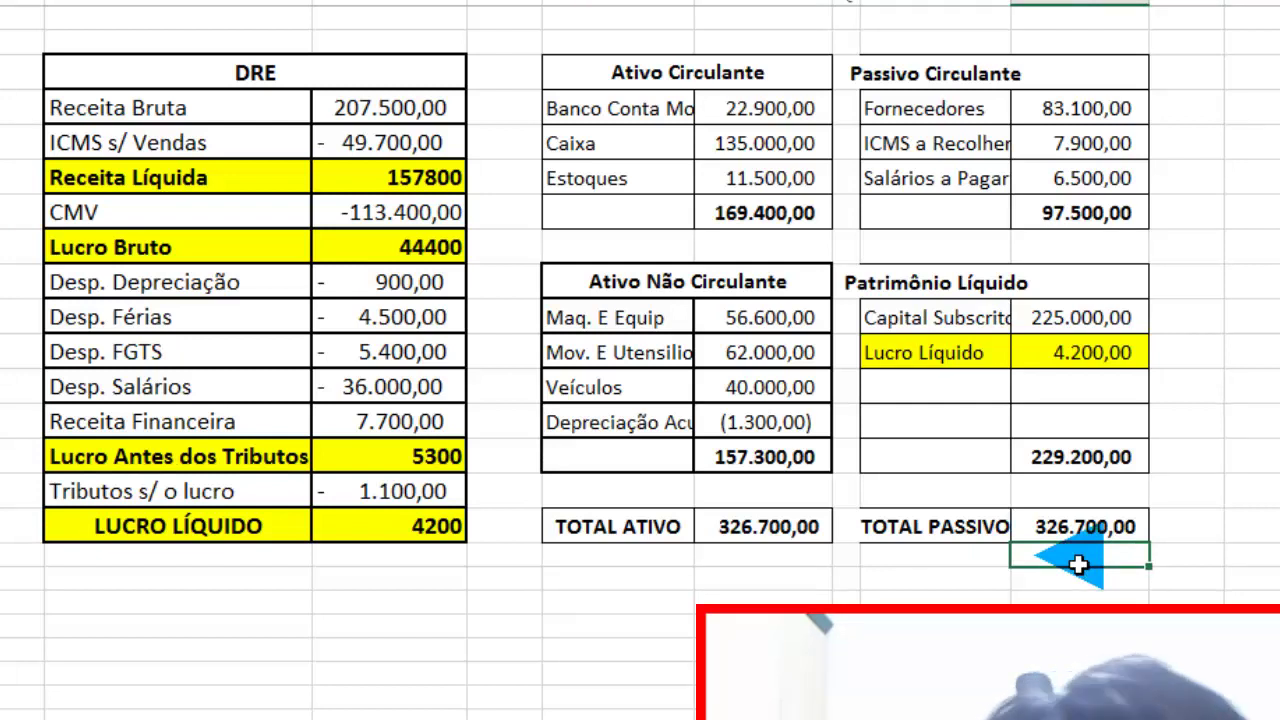
# Step: Switch back to the running MODELO PRINCIPAL slide show in PowerPoint
pyautogui.click(323, 652)
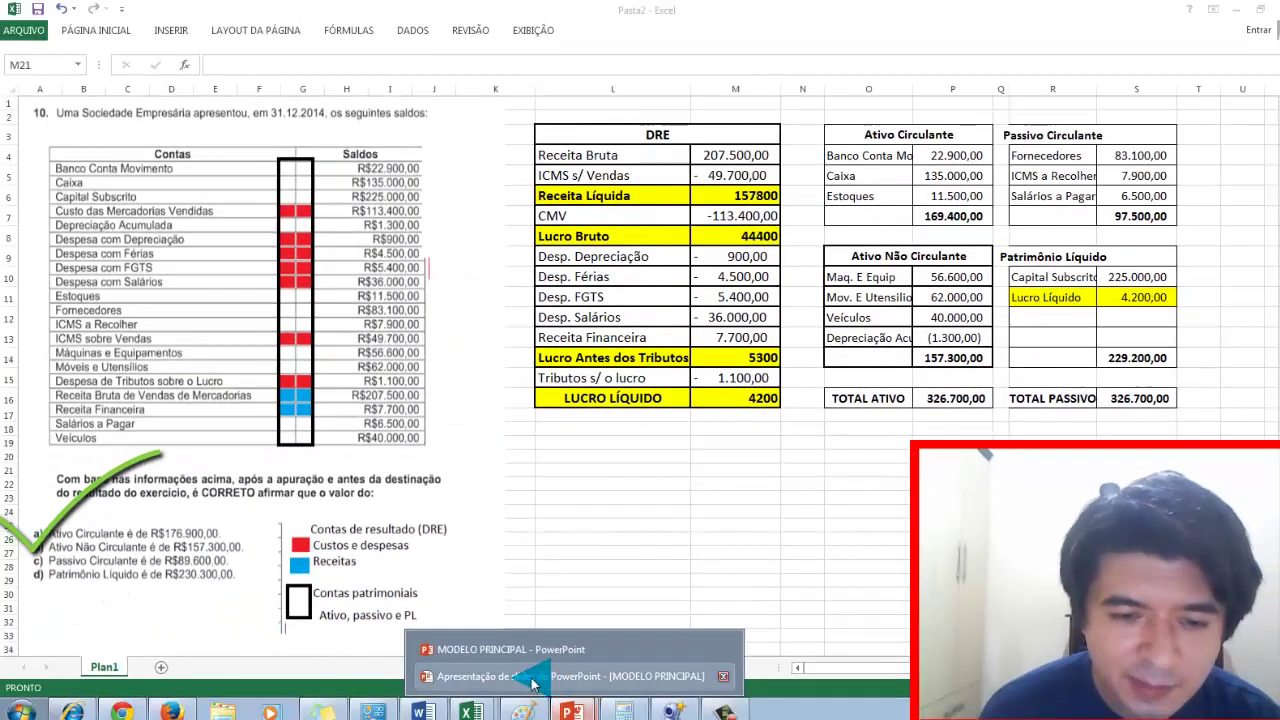
pyautogui.click(530, 677)
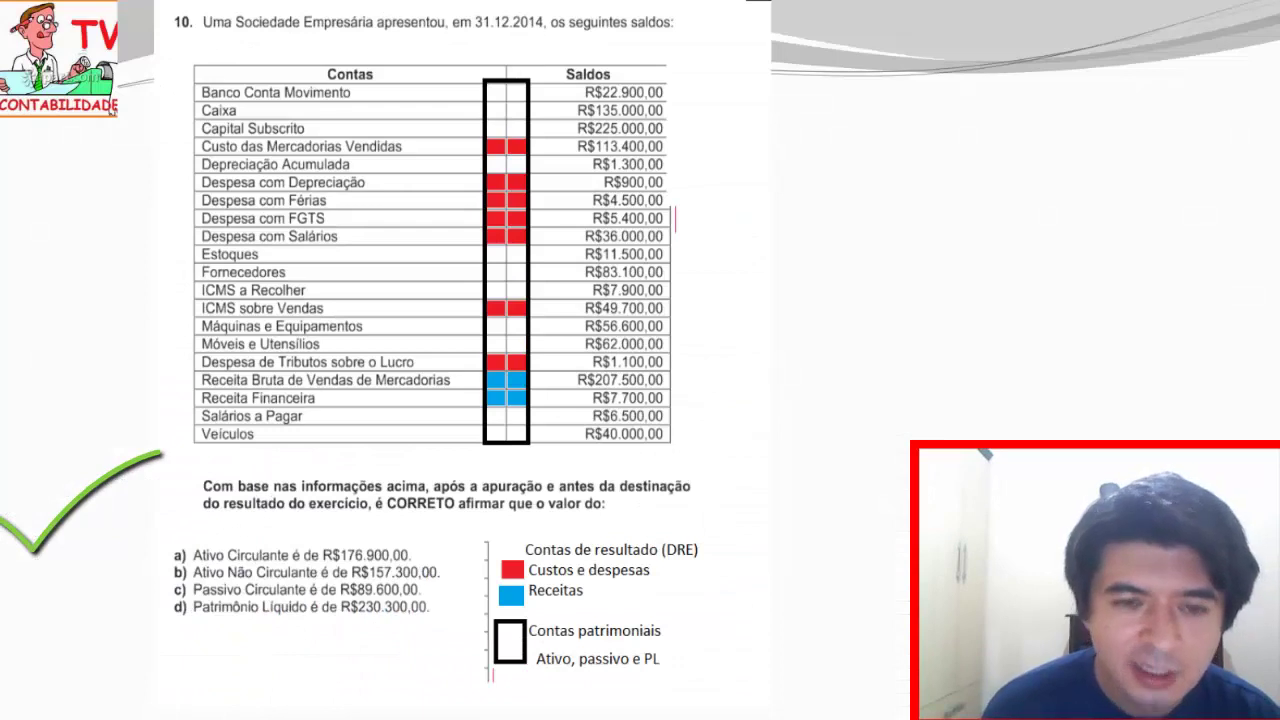